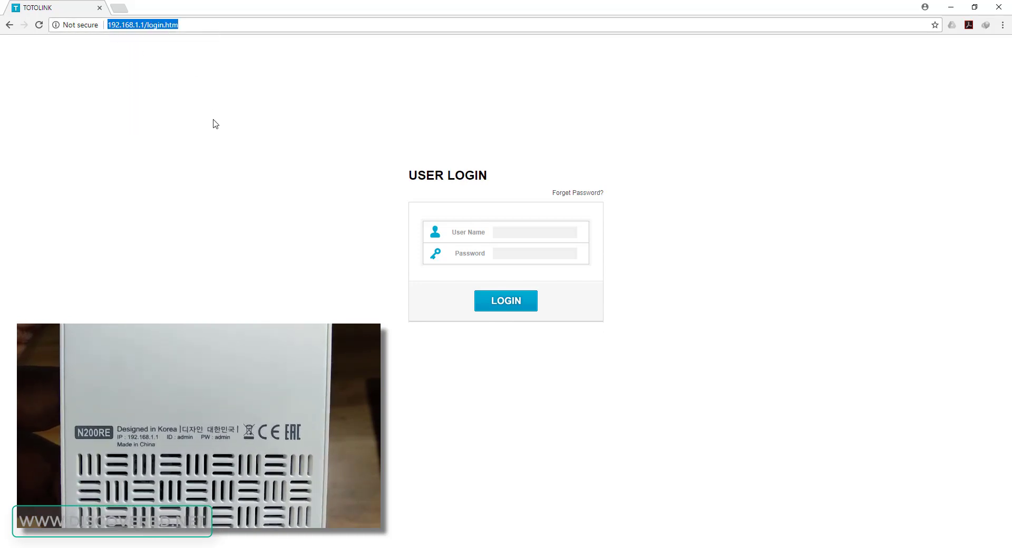
Log in to the router with the user name admin and the account password.
left_click(213, 123)
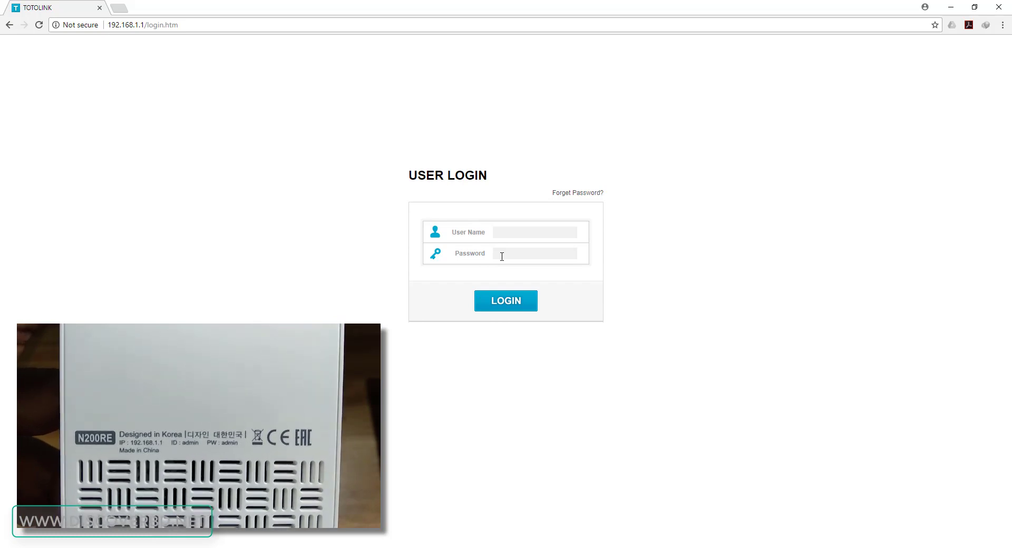
left_click(502, 232)
type("admin")
key("Tab")
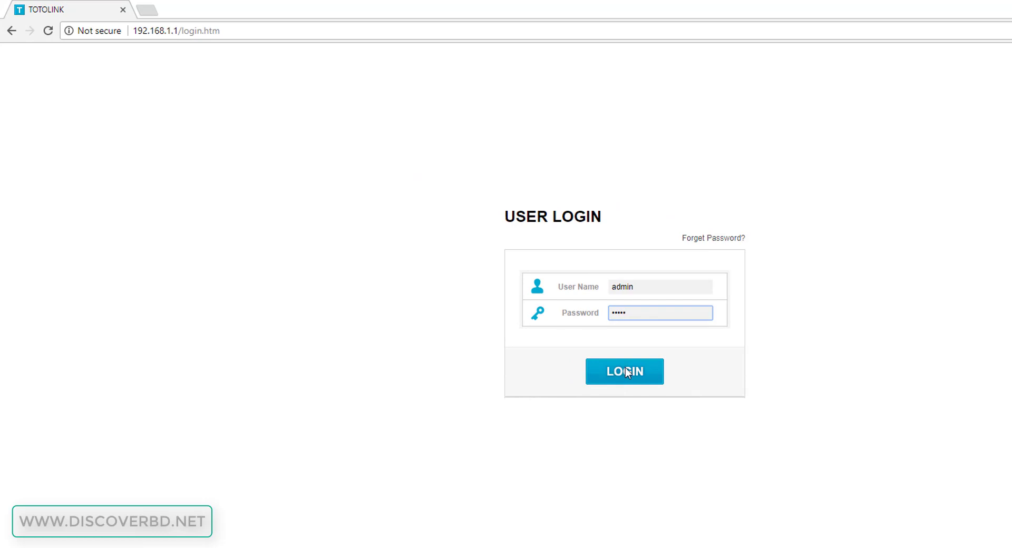
left_click(625, 369)
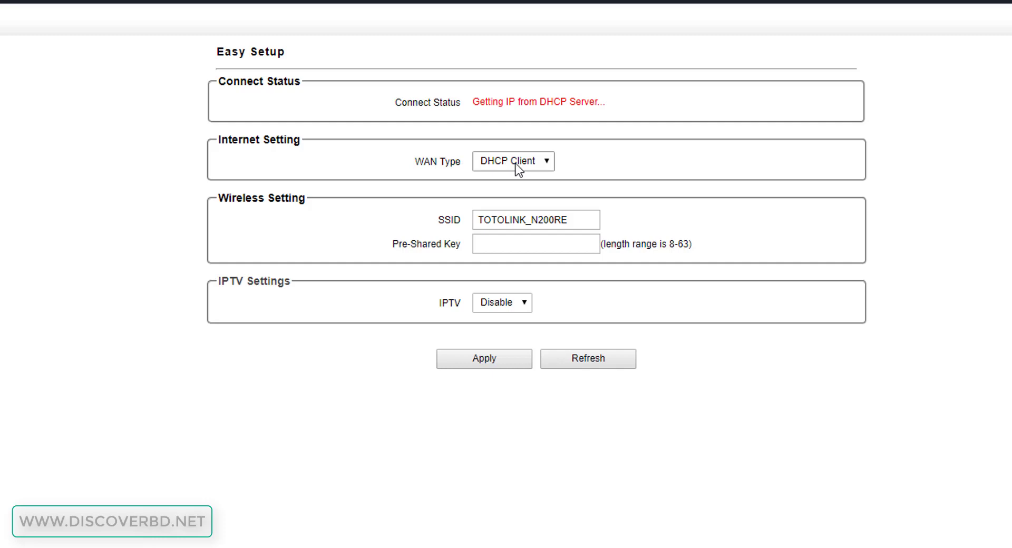
Set the WAN type in the Internet settings to PPPoE.
left_click(533, 162)
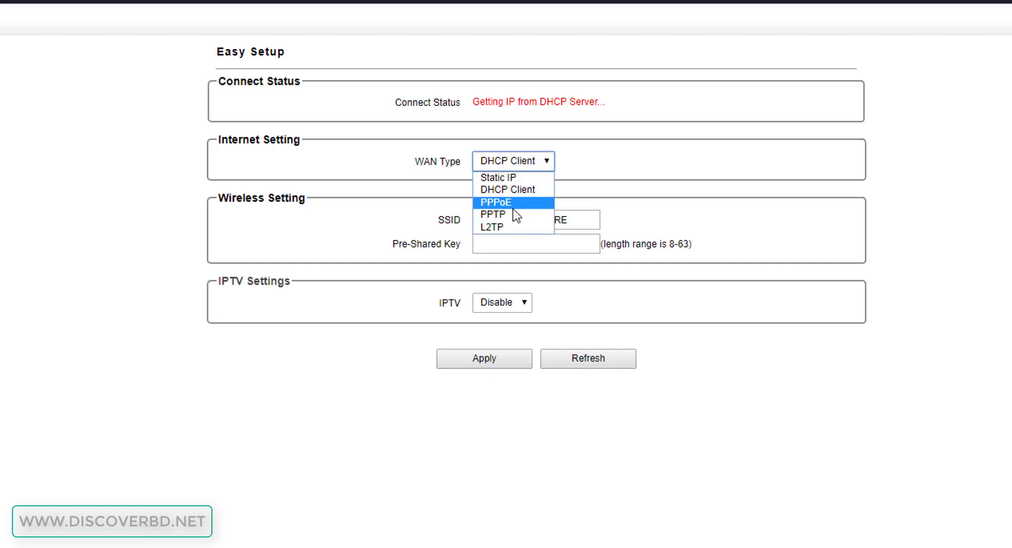
left_click(516, 179)
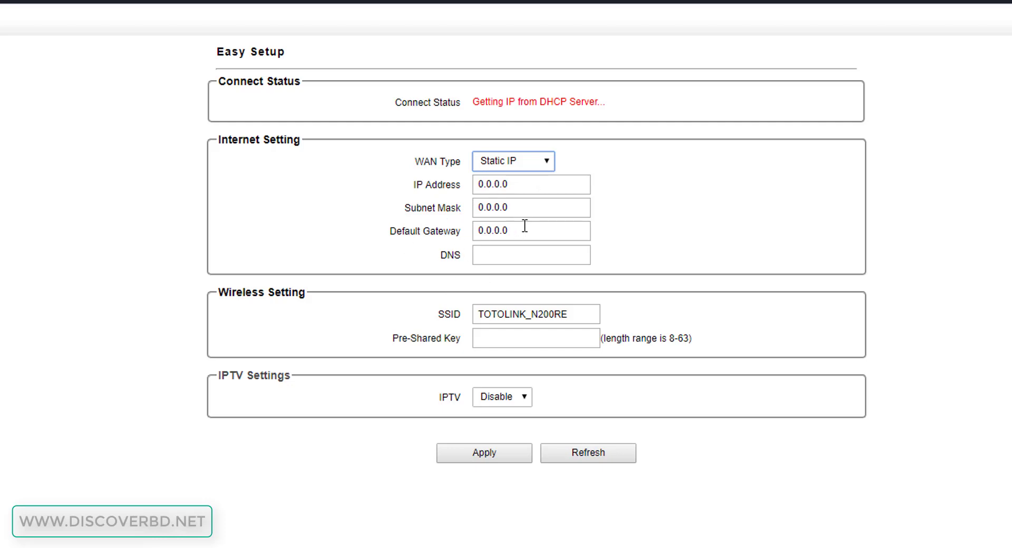
left_click(532, 163)
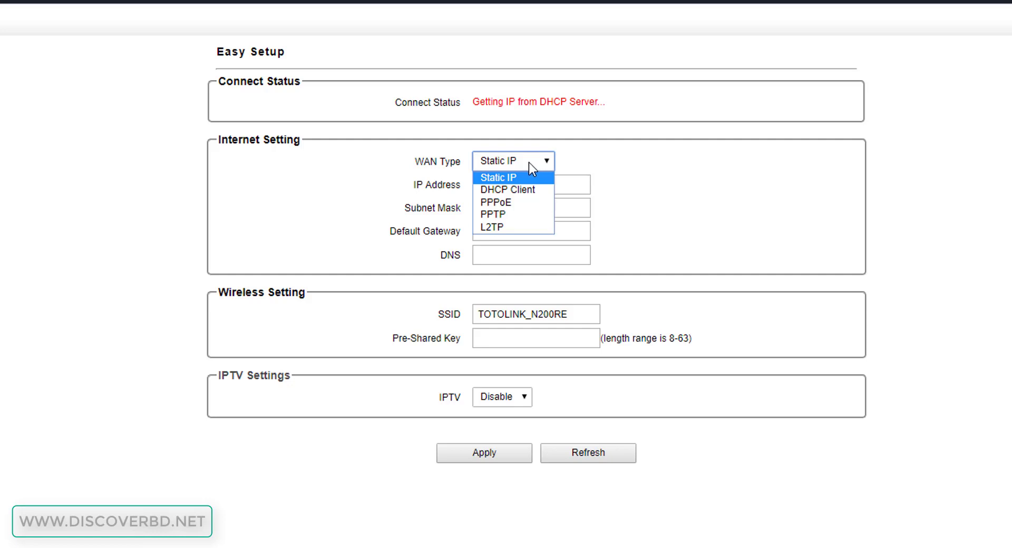
left_click(504, 201)
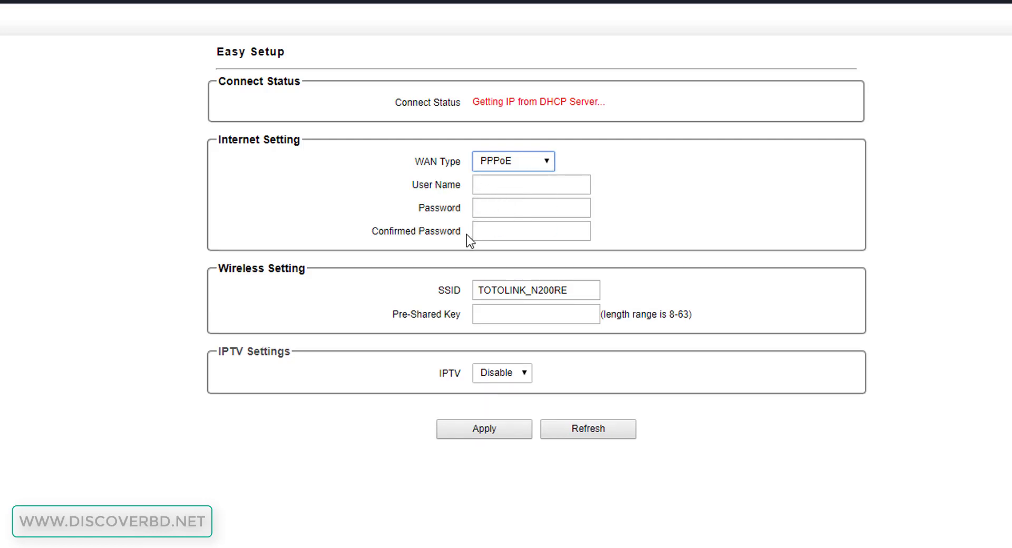
Enter pppuser as the PPPoE user name and fill in the password and its confirmation.
left_click(502, 181)
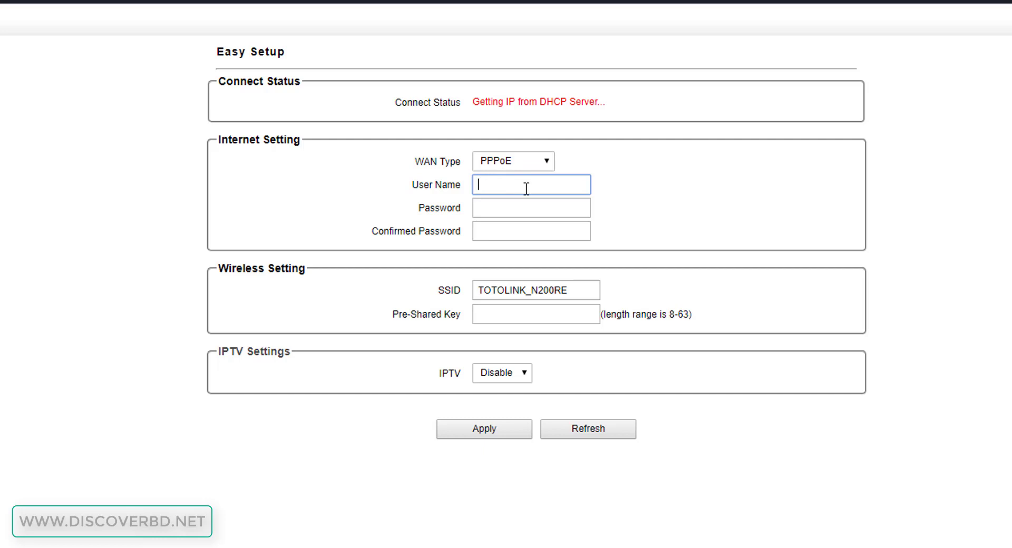
type("pppuser")
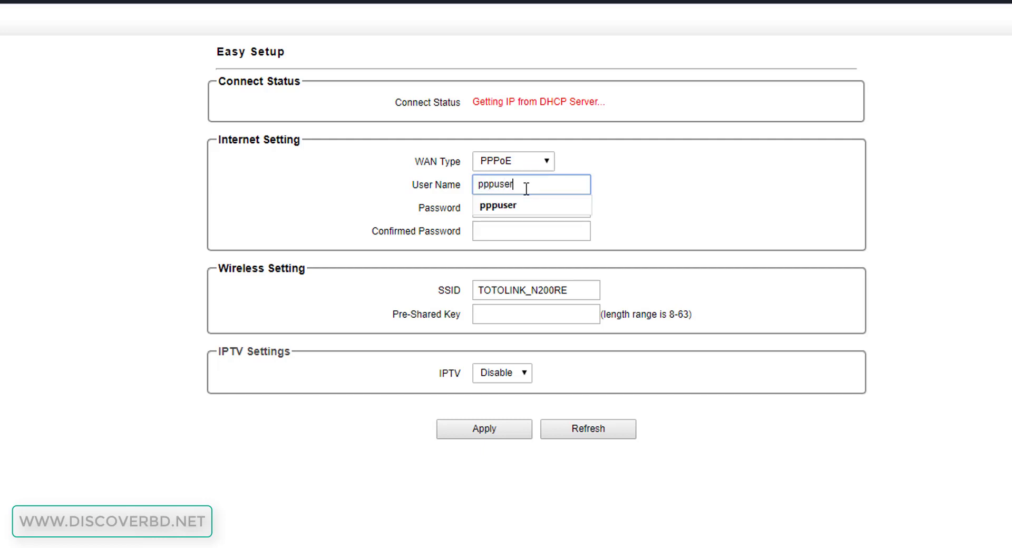
left_click(486, 204)
left_click(482, 208)
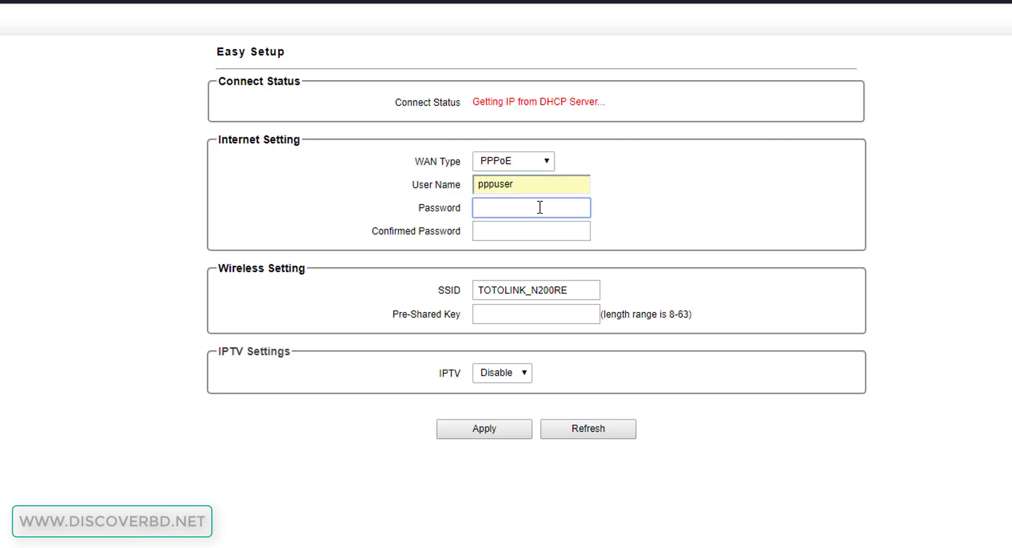
type("pppp")
left_click(483, 238)
type("pppp")
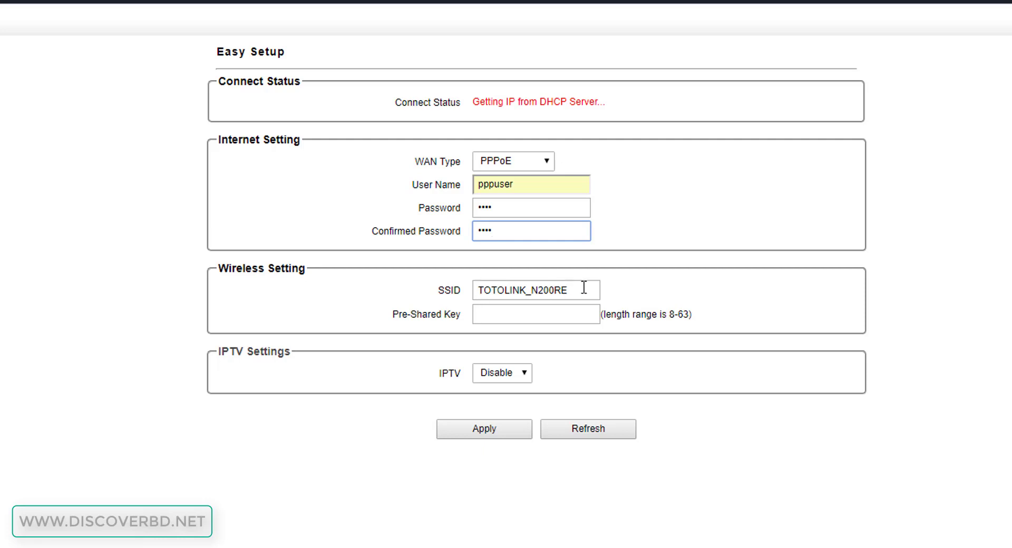
Set the wireless SSID to discover, fill in the pre-shared key, and apply the Easy Setup settings.
left_click_drag(580, 289, 426, 290)
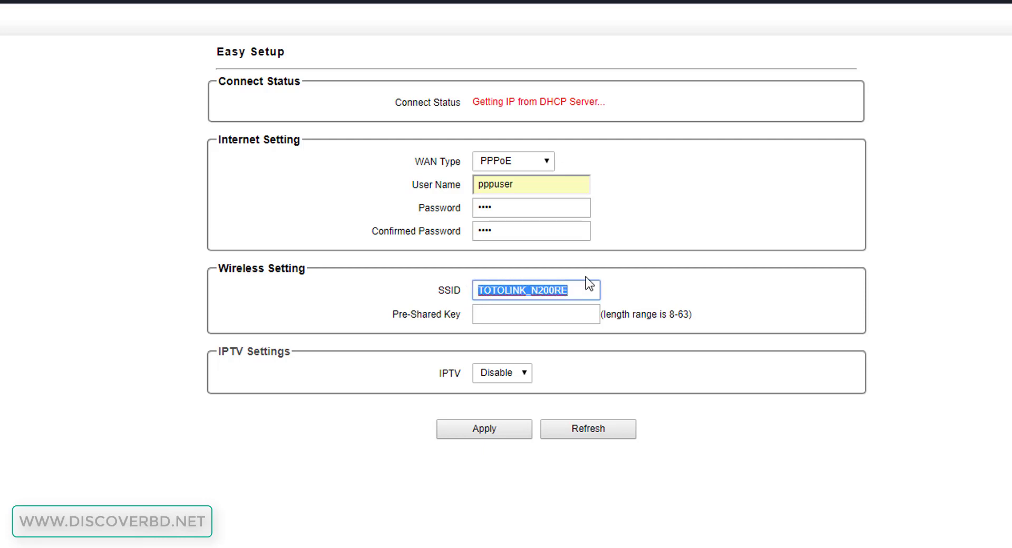
type("disco")
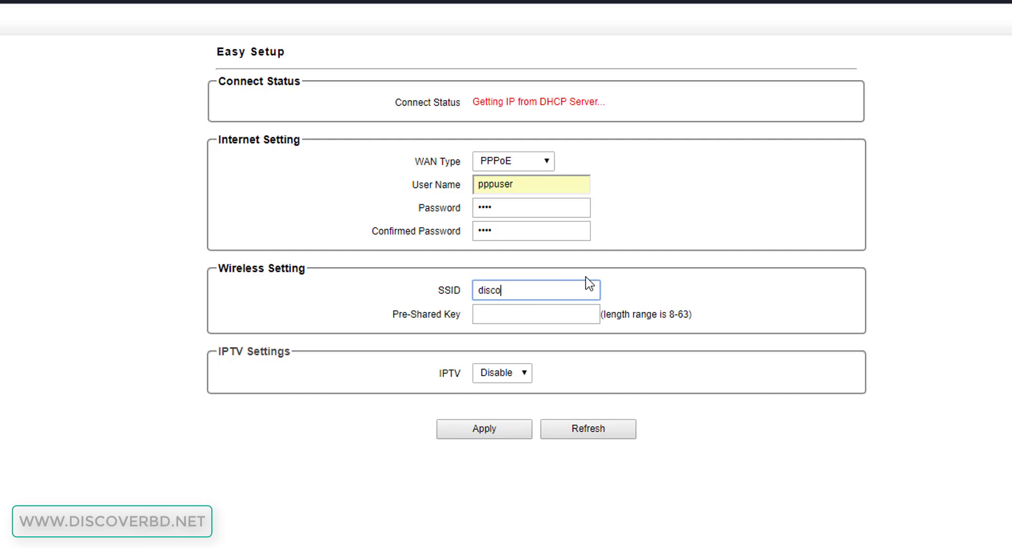
type("ver")
left_click(481, 315)
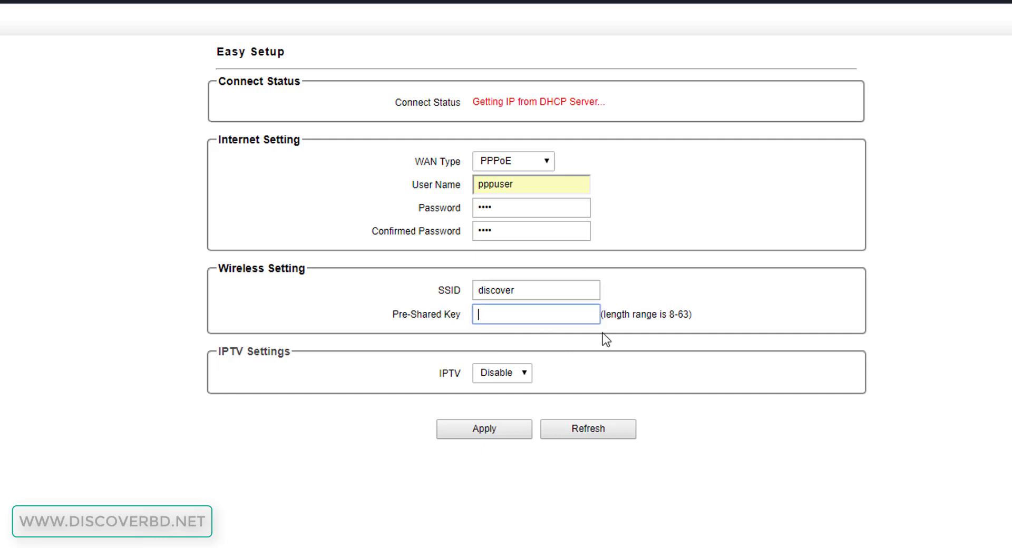
left_click(496, 315)
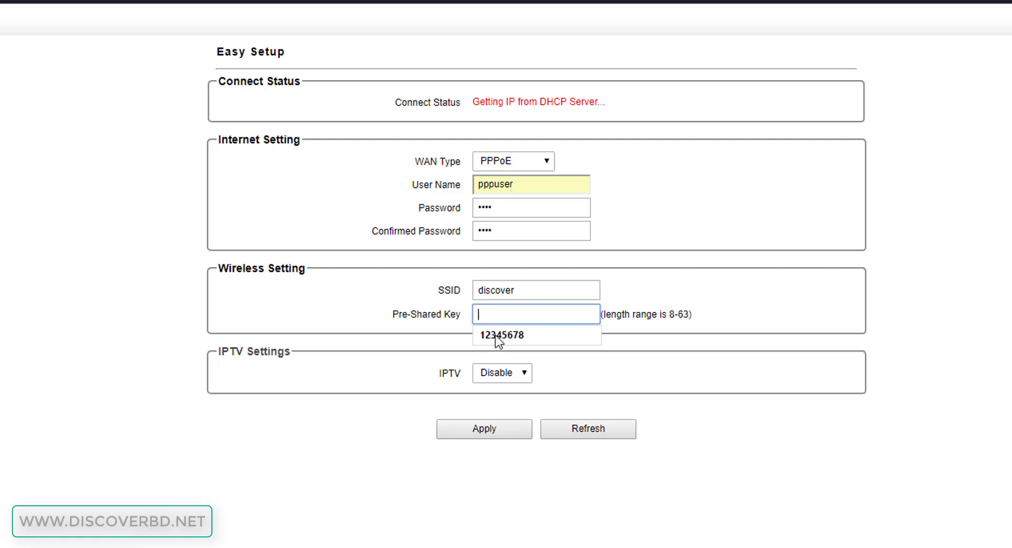
left_click(525, 337)
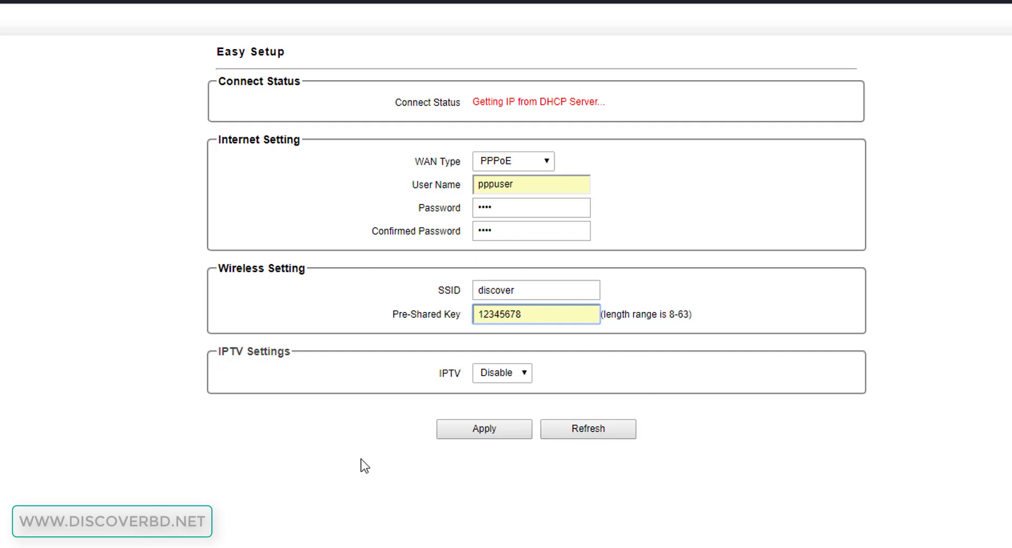
left_click(484, 431)
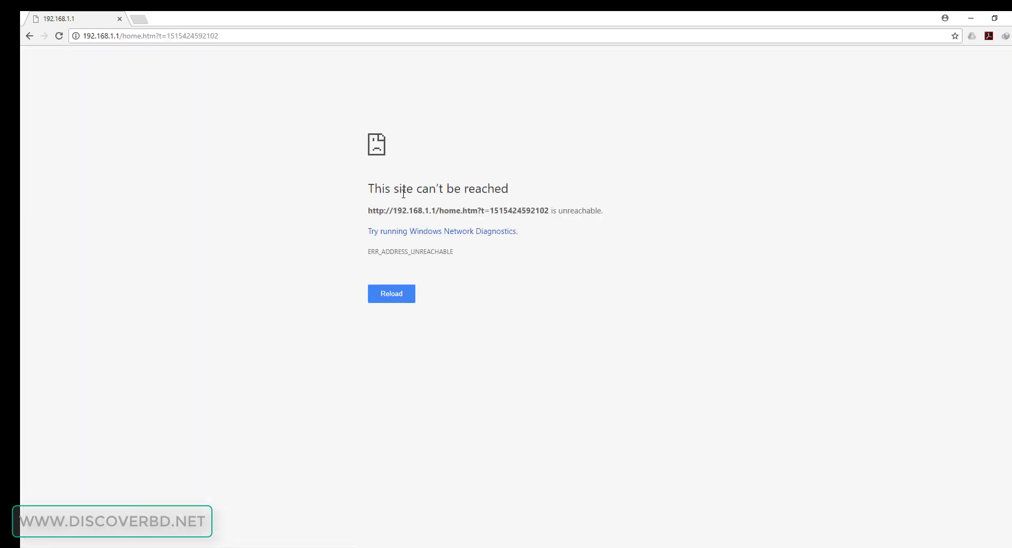
Reload the router's home page at 192.168.1.1.
left_click(394, 293)
left_click(393, 294)
left_click(122, 37)
left_click(122, 38)
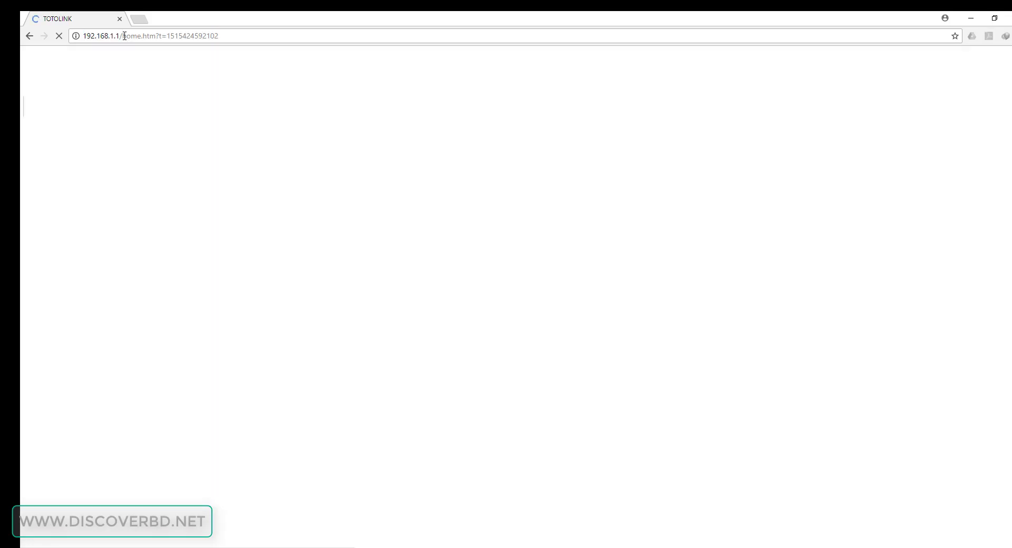
left_click_drag(122, 38, 127, 38)
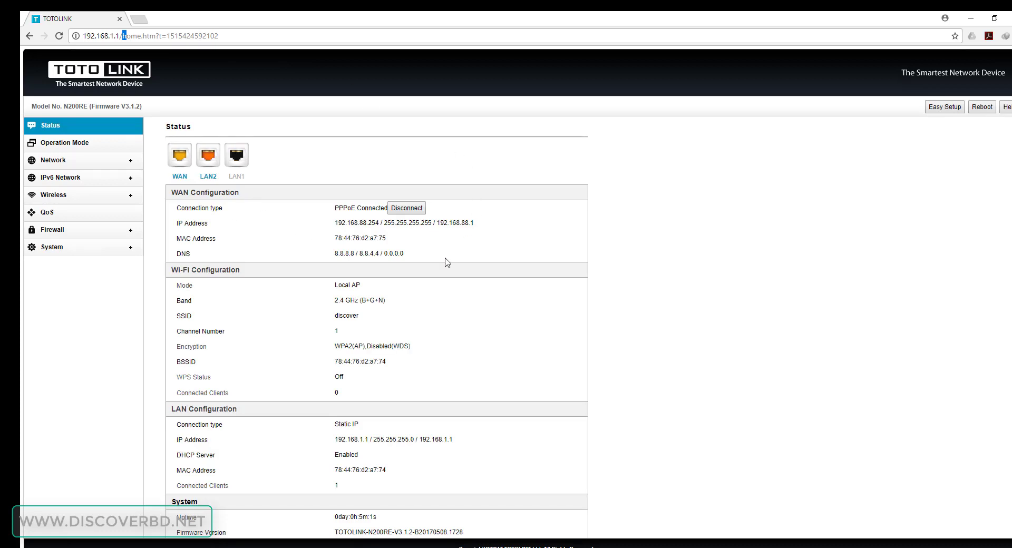
Open youtube.com in a new browser tab to test the internet connection.
left_click(139, 19)
type("you")
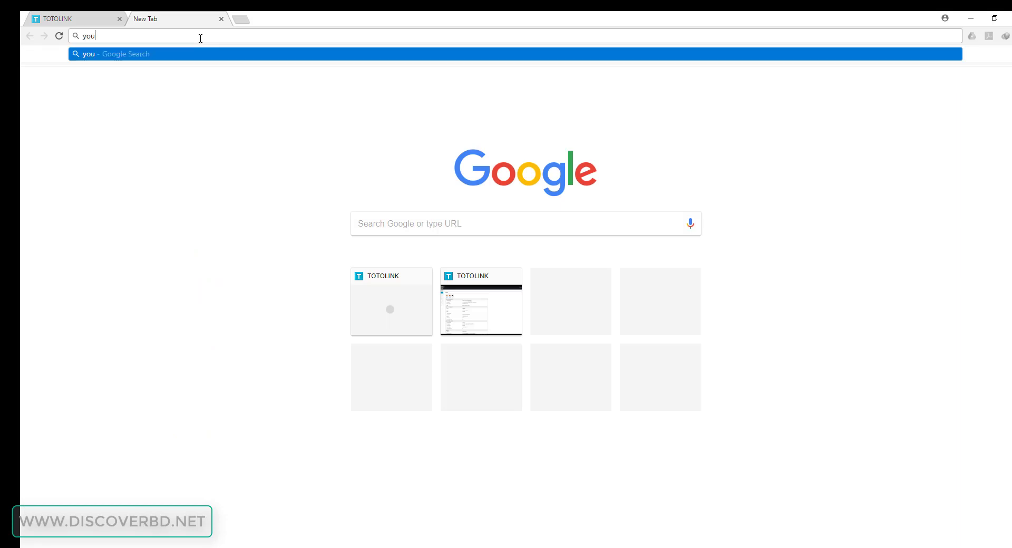
type("tube.com")
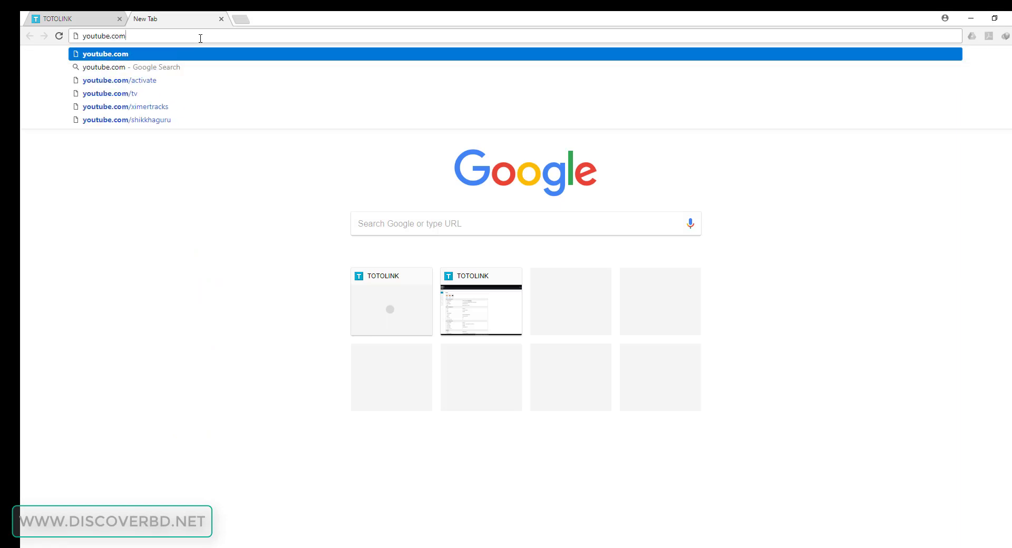
key("Return")
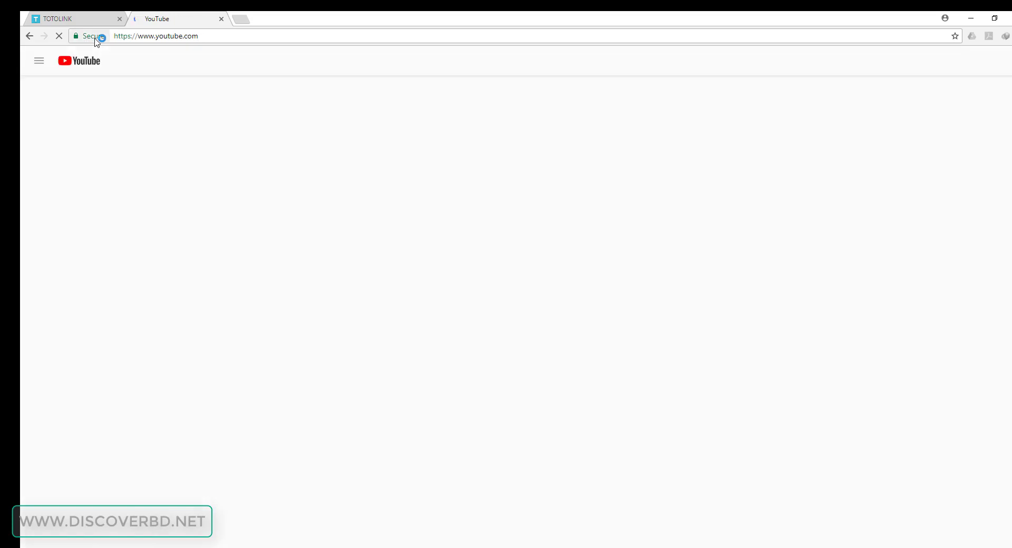
Return to the router's page and view its system Password Settings.
left_click(67, 20)
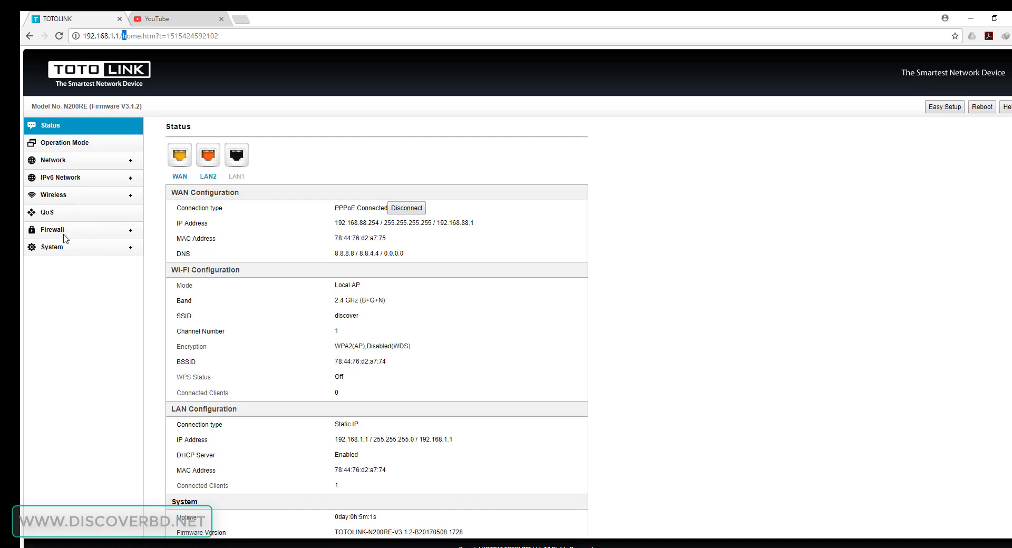
left_click(53, 247)
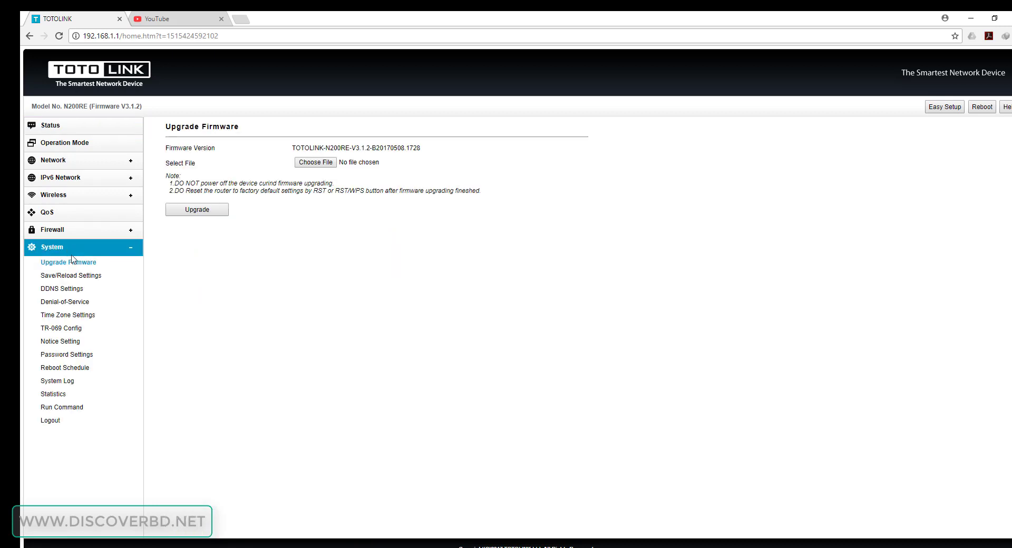
left_click(77, 355)
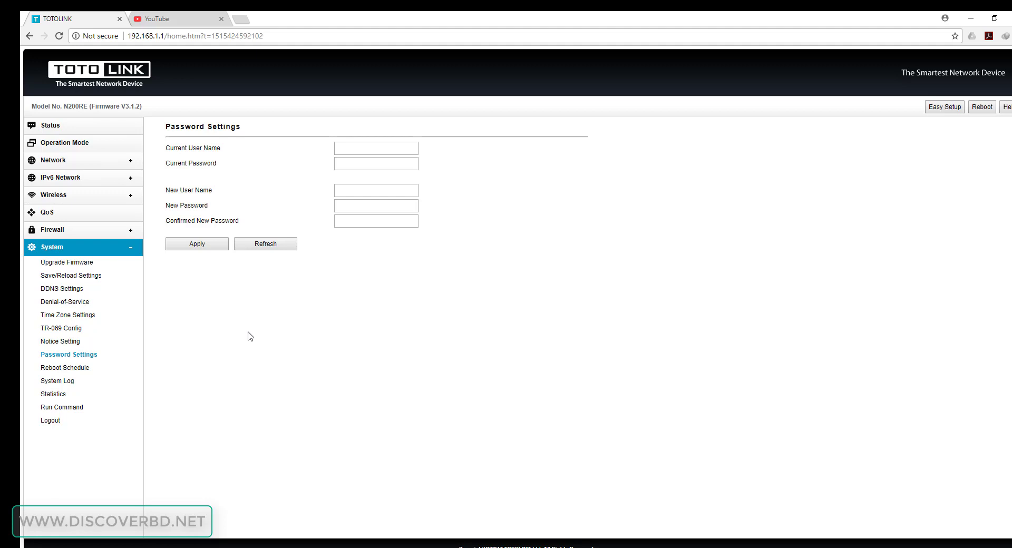
Set the router's time zone to (GMT+06:00)Astana, Almaty, Dhaka, enable NTP client update, and apply the settings.
left_click(79, 315)
left_click(522, 184)
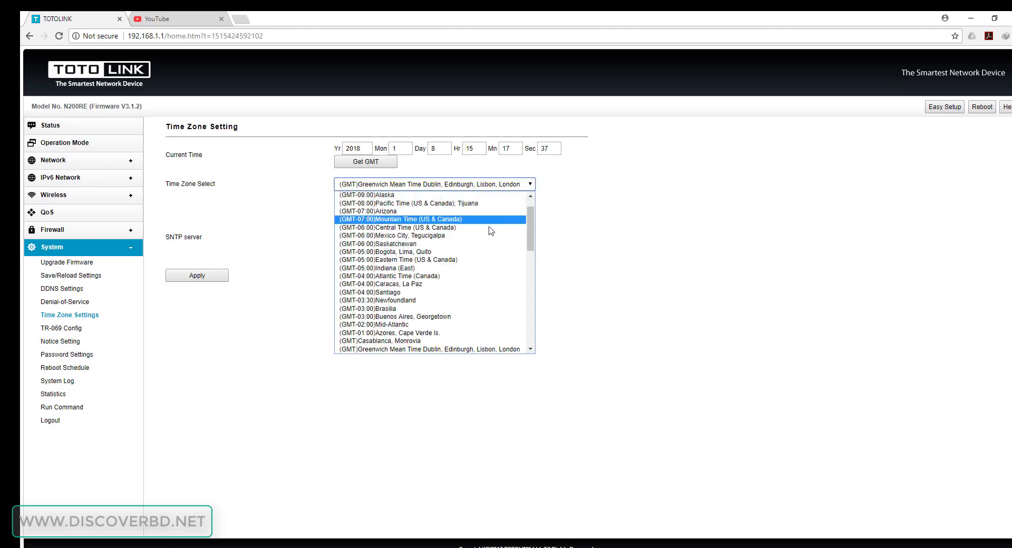
left_click_drag(532, 231, 531, 282)
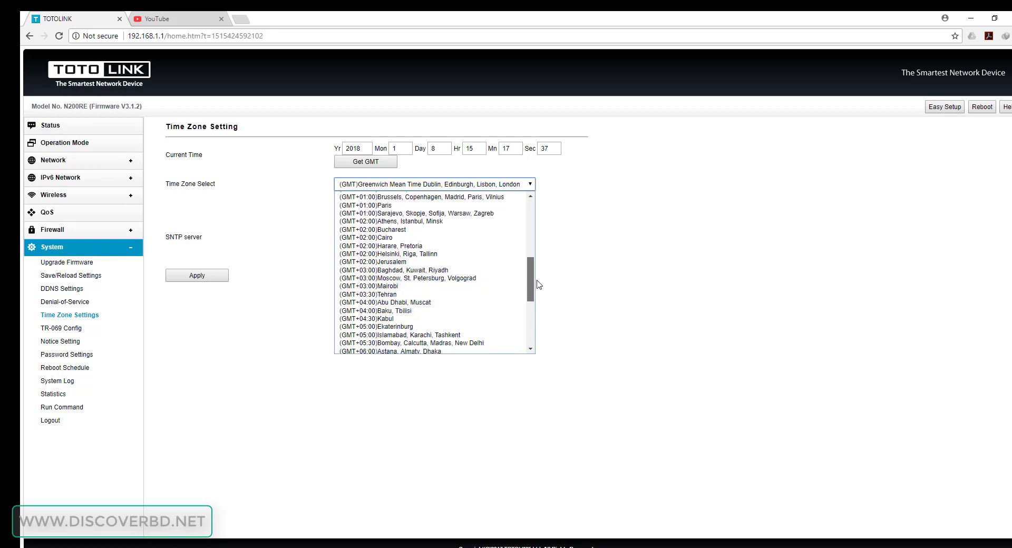
scroll(447, 316, "down", 2)
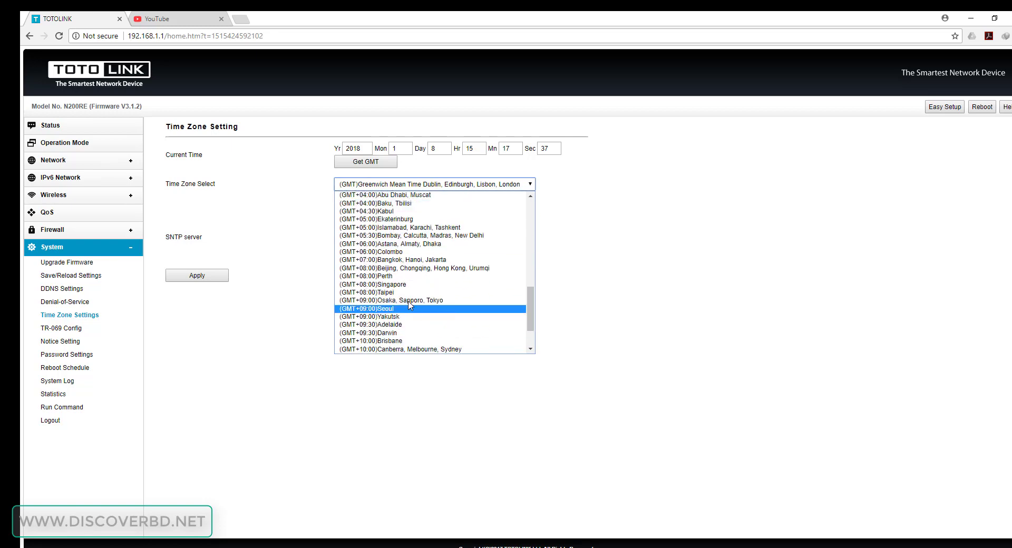
left_click(412, 245)
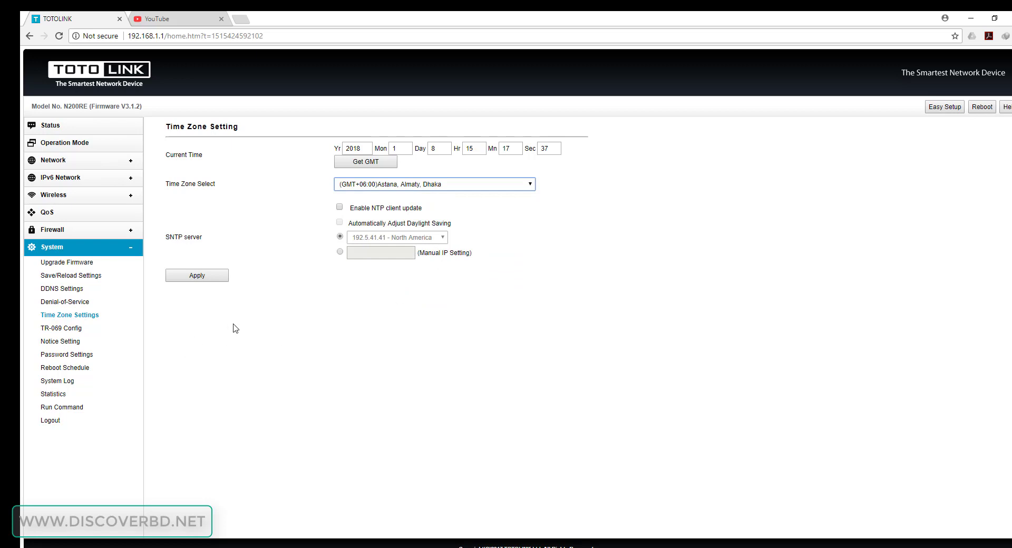
left_click(340, 207)
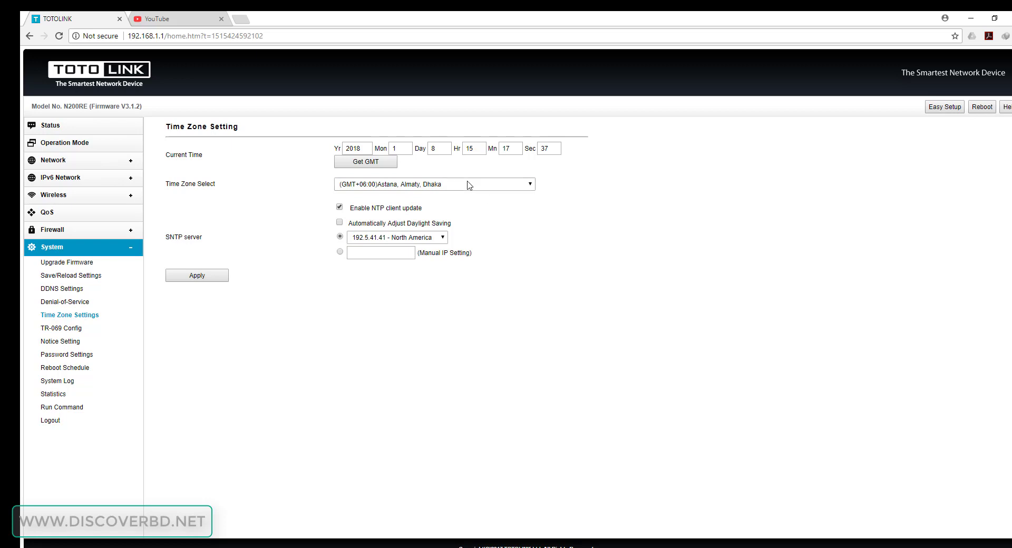
left_click(199, 280)
Examine the router's operation modes and its network WAN settings, including the available WAN types.
left_click(55, 396)
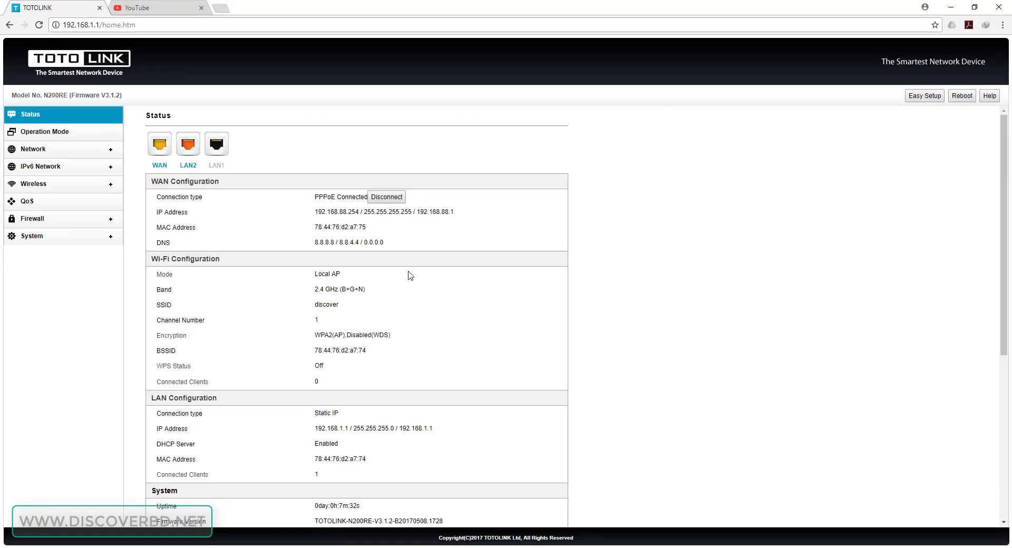
left_click(45, 131)
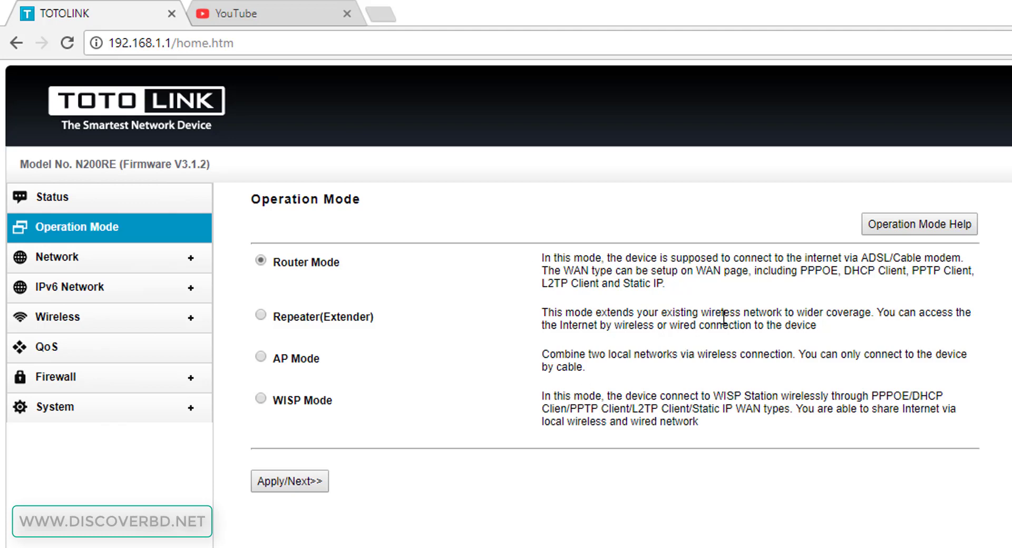
left_click(57, 258)
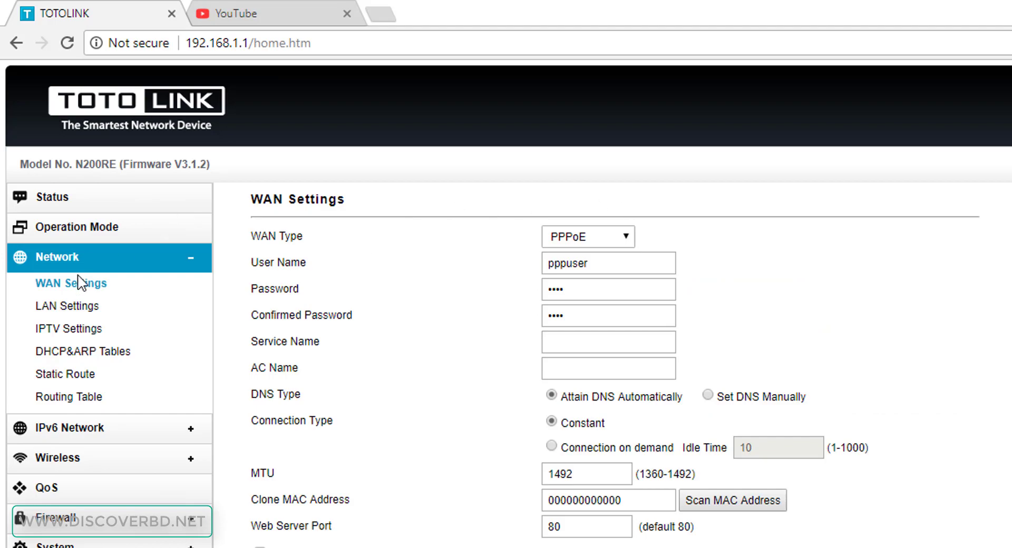
left_click(627, 242)
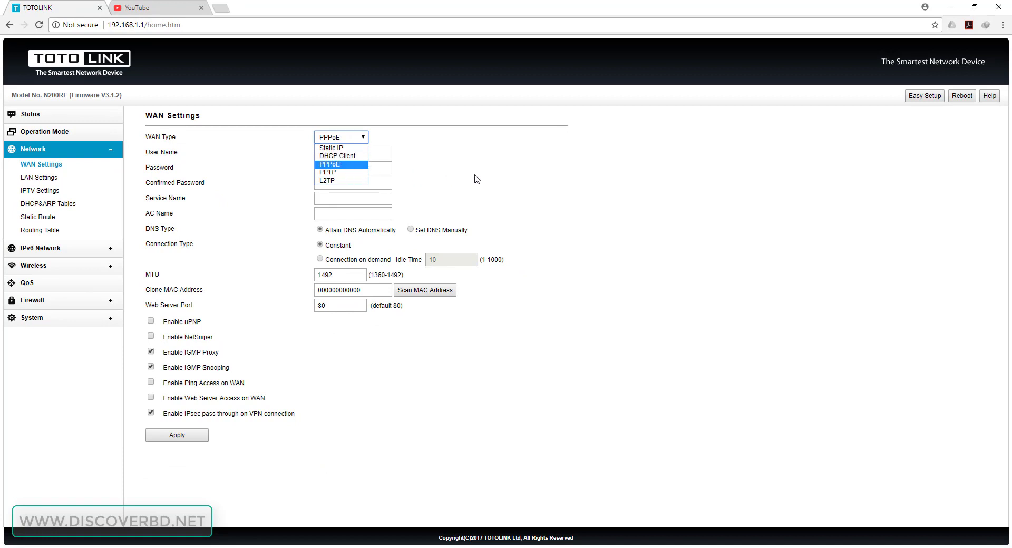
left_click(560, 172)
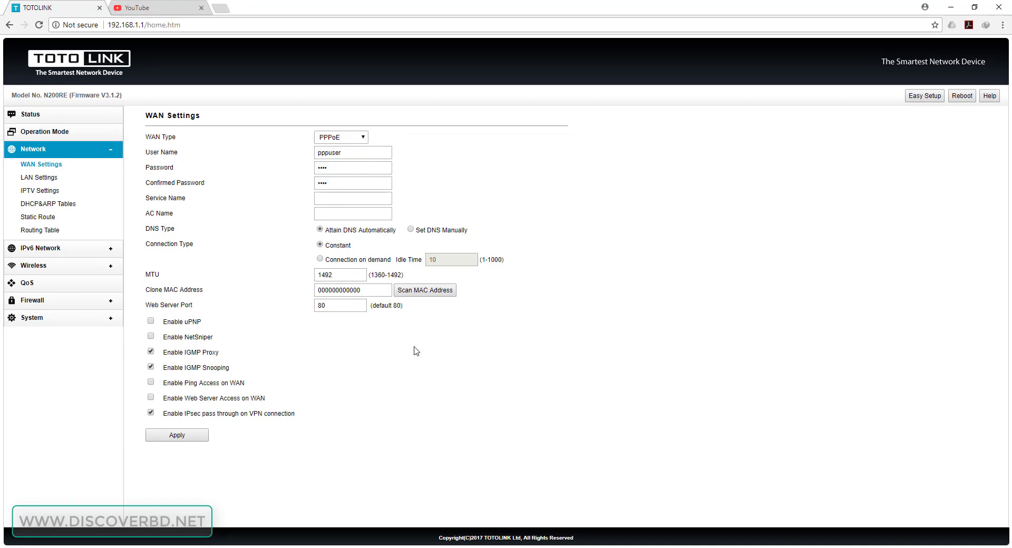
Examine the wireless Basic Settings and the options that Multiple SSID 1 offers when enabled, without applying them.
left_click(79, 266)
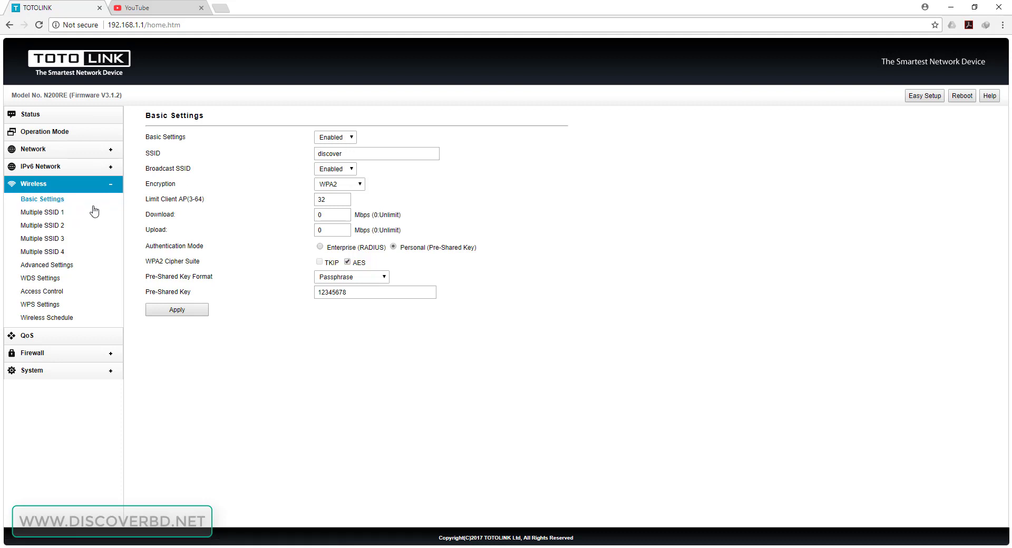
left_click(40, 213)
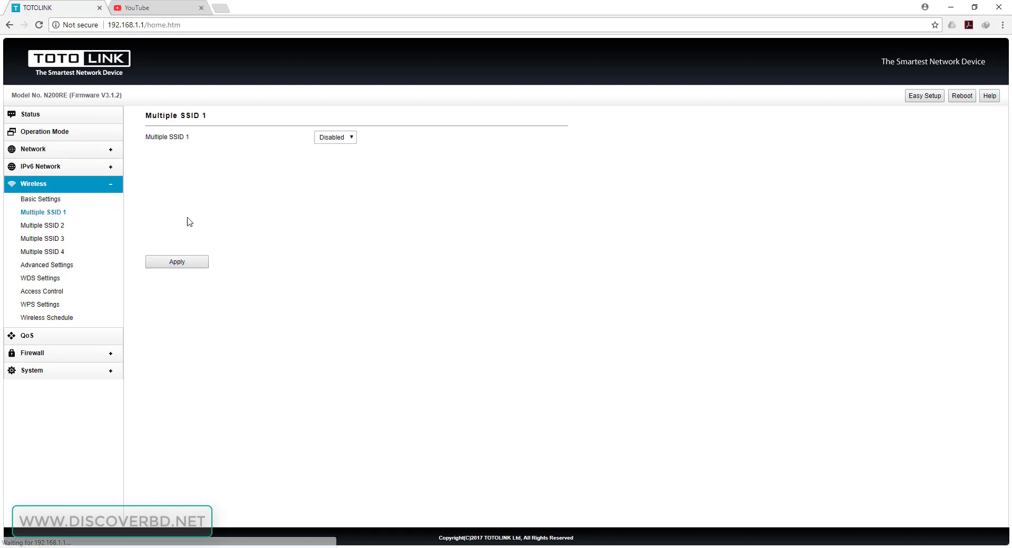
left_click(351, 138)
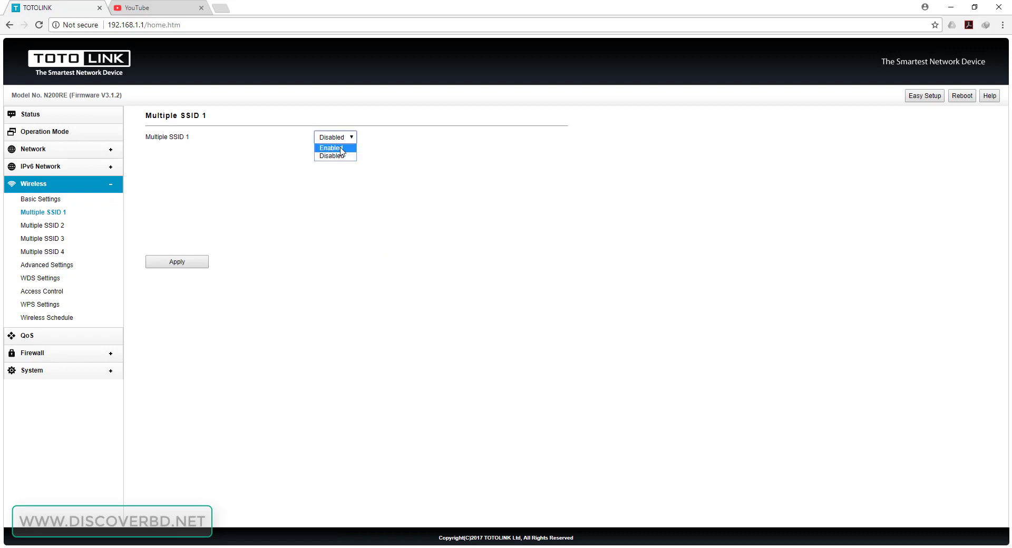
left_click(343, 148)
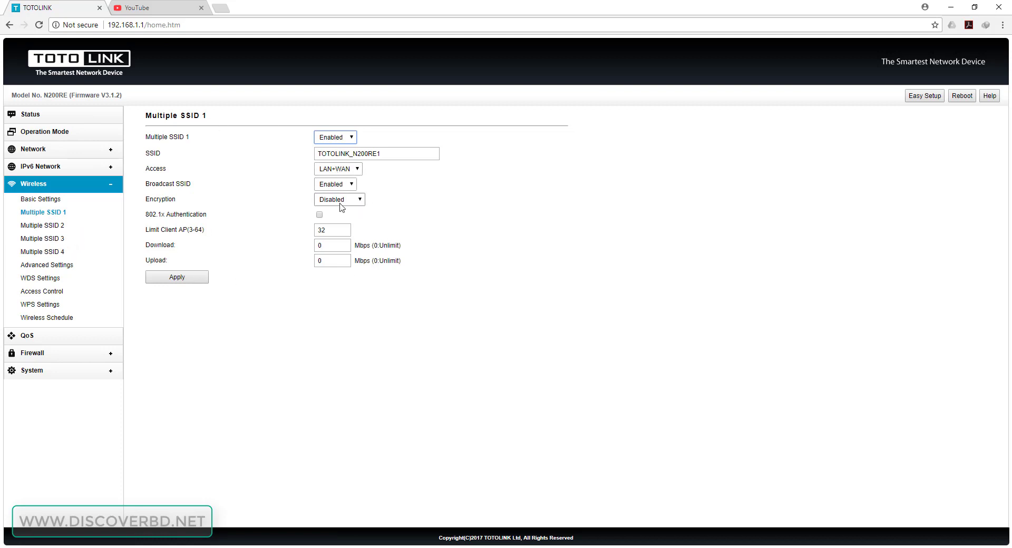
left_click(43, 199)
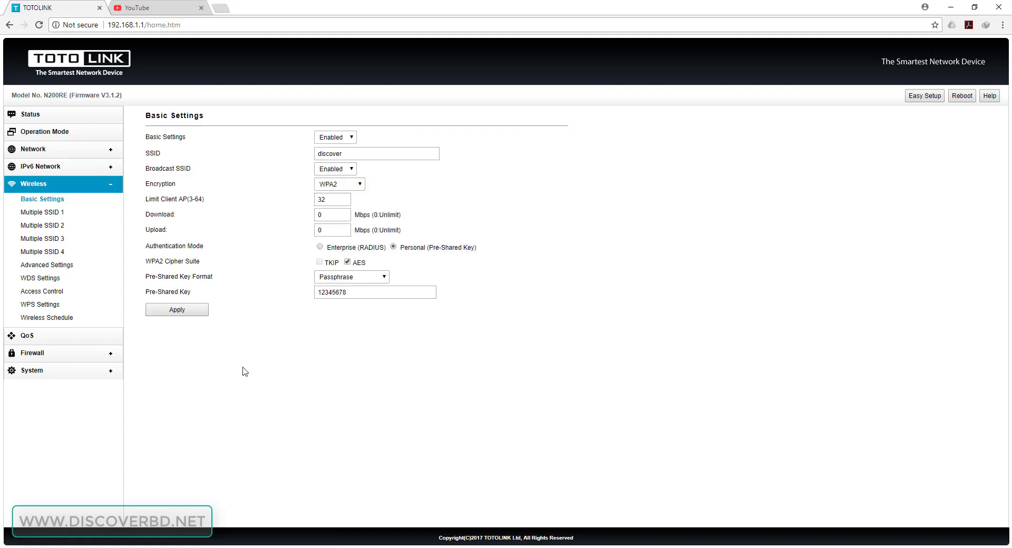
Enable the Wireless Schedule to examine its day and time options, and set it back to Disable.
left_click(49, 319)
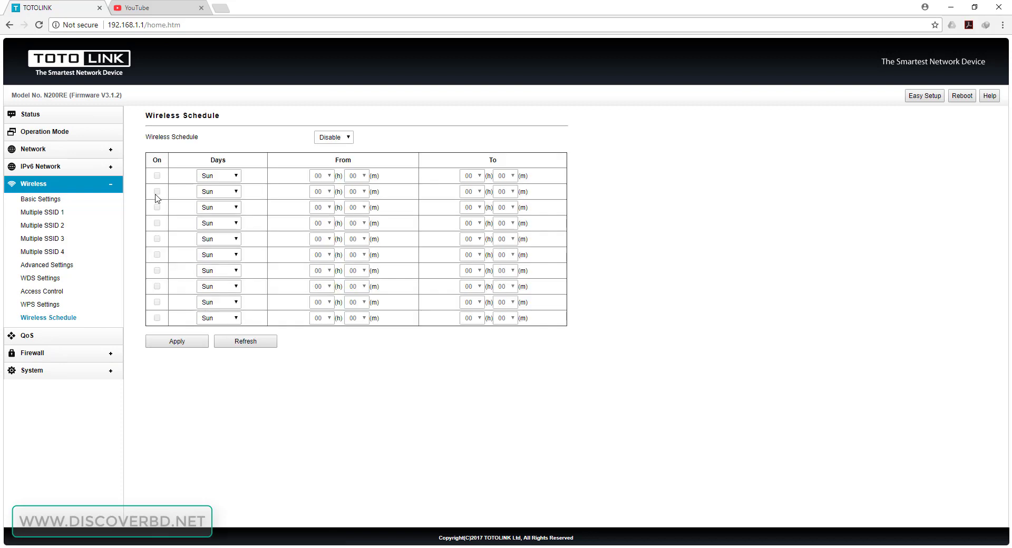
left_click(348, 138)
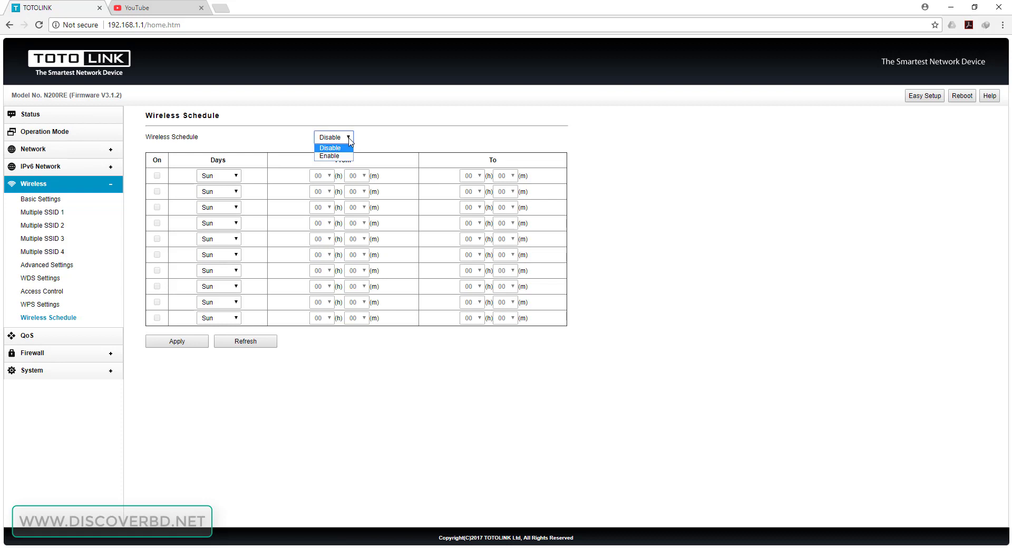
left_click(337, 156)
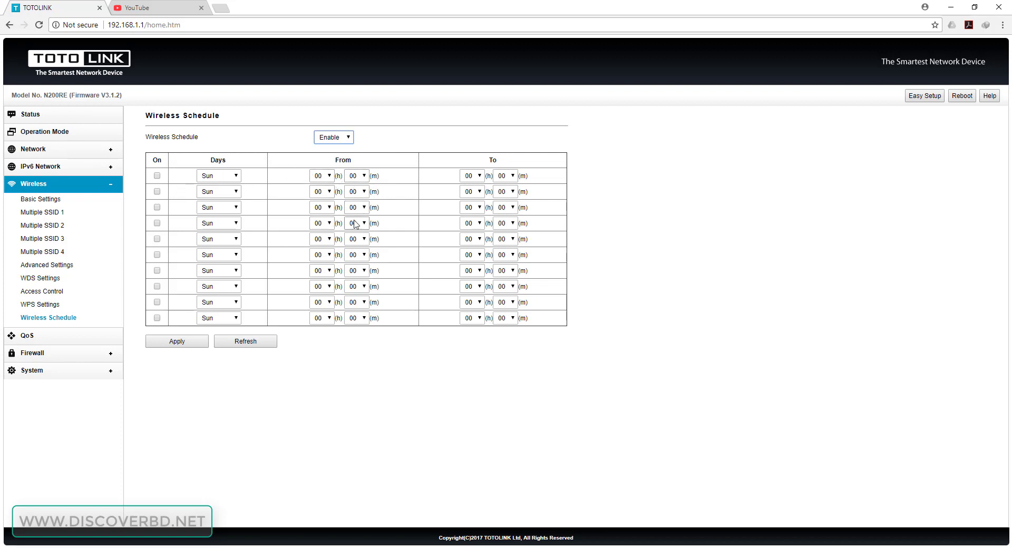
left_click(348, 138)
left_click(342, 149)
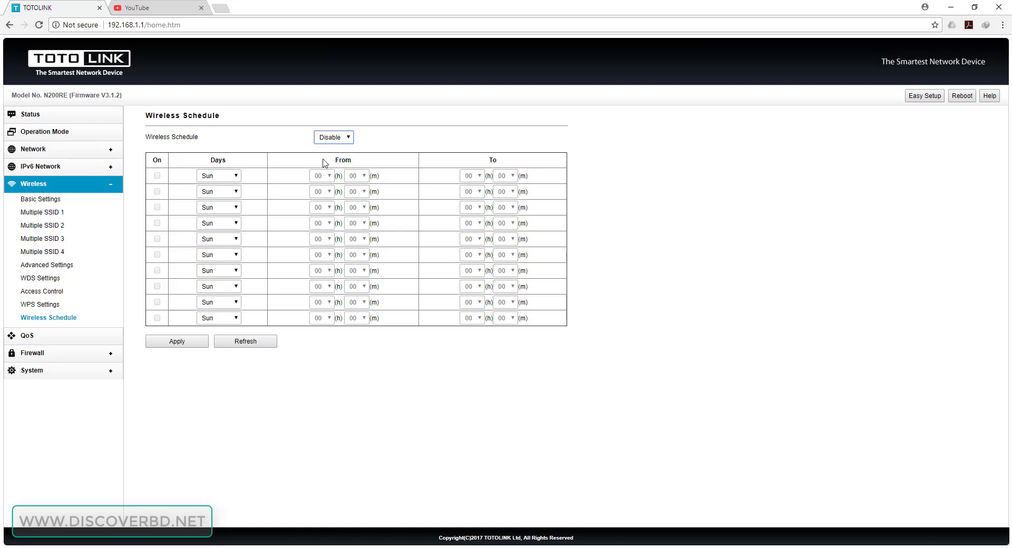
Look through the wireless Access Control, firewall MAC Filtering and system pages, from Upgrade Firmware to Time Zone Settings.
left_click(51, 293)
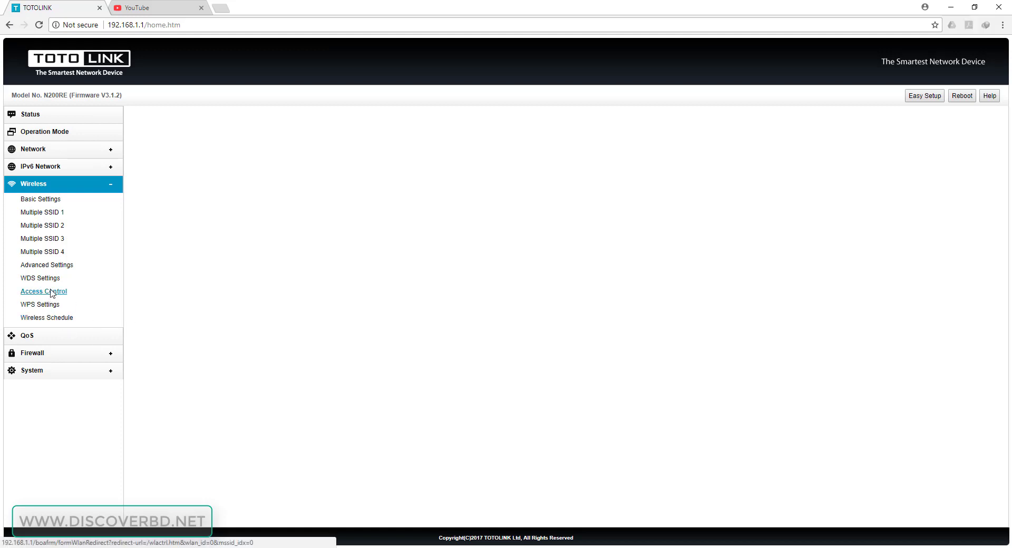
left_click(38, 359)
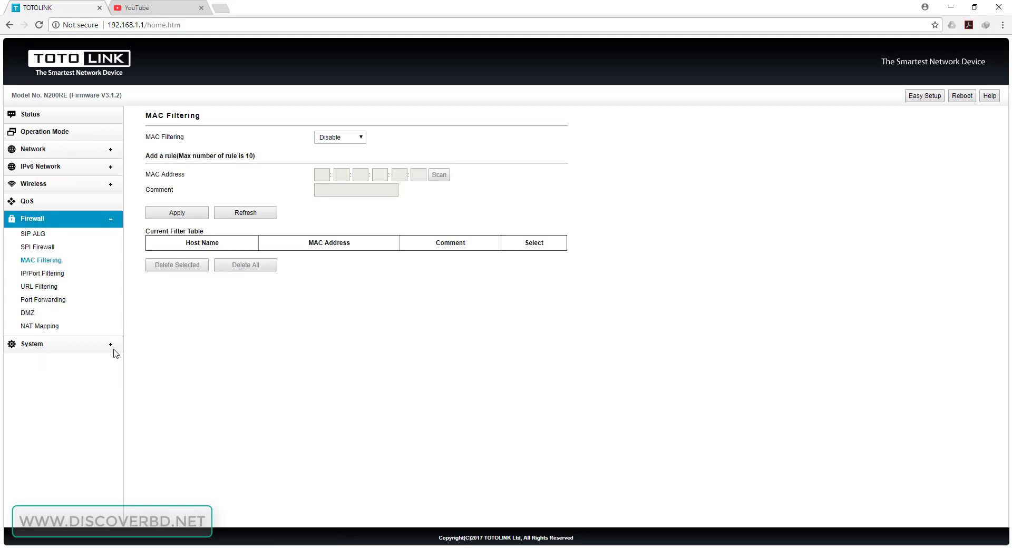
left_click(32, 345)
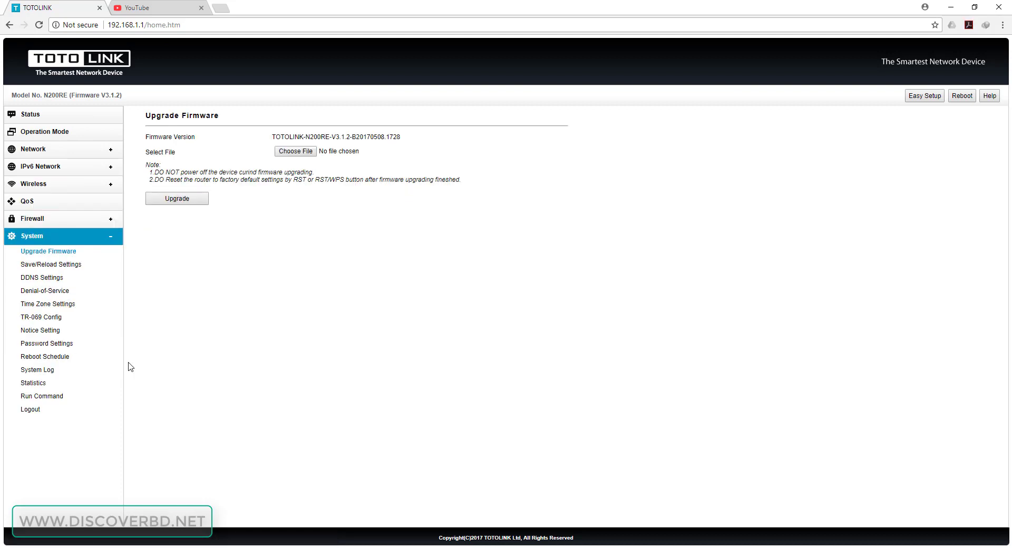
left_click(58, 266)
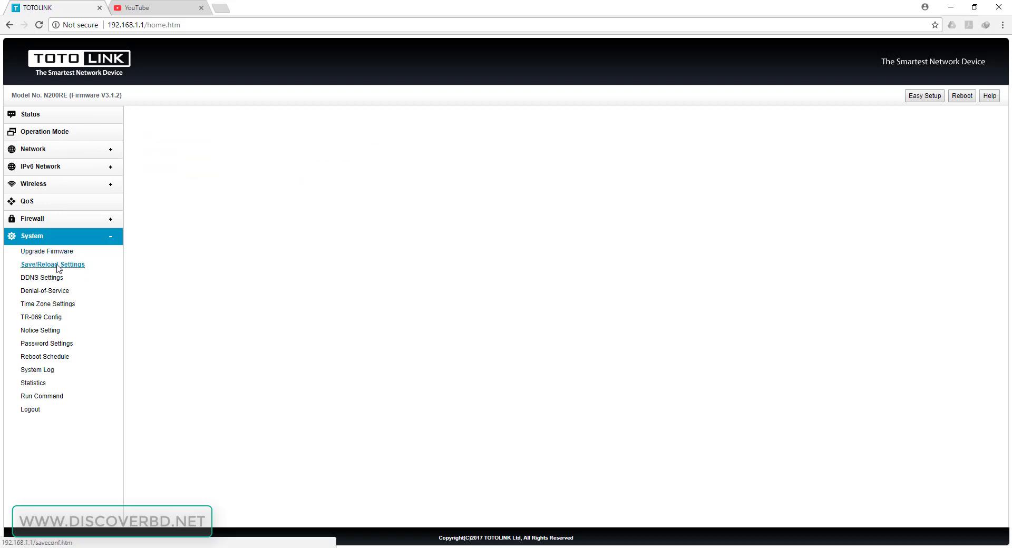
left_click(57, 278)
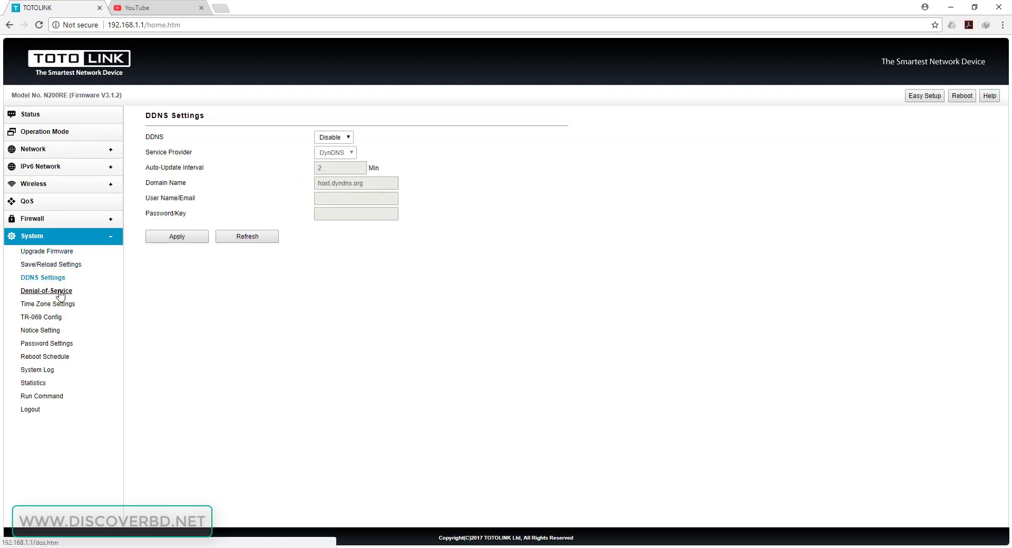
left_click(60, 294)
left_click(61, 306)
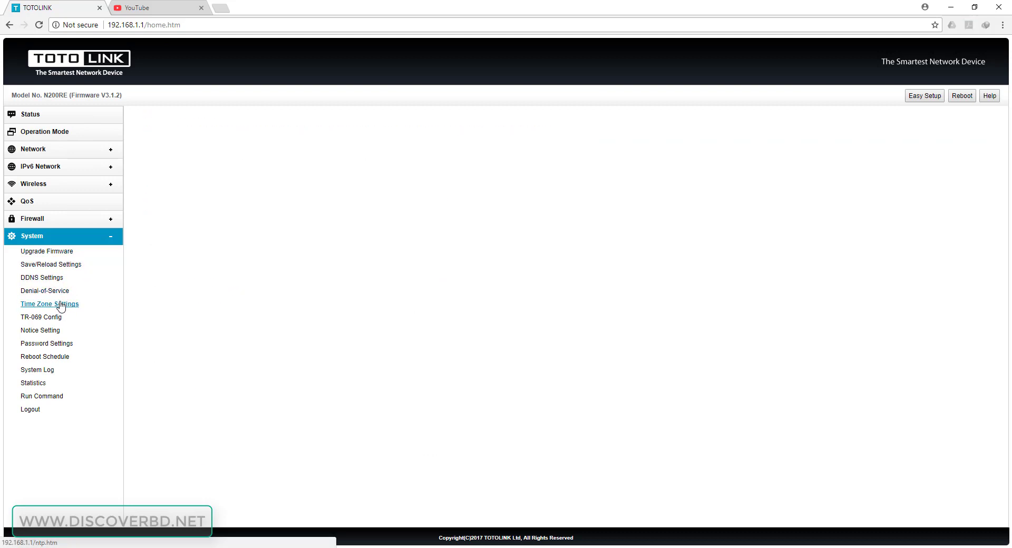
Enable the system Reboot Schedule for Everyday at hour 3, minute 0, and apply the settings.
left_click(47, 358)
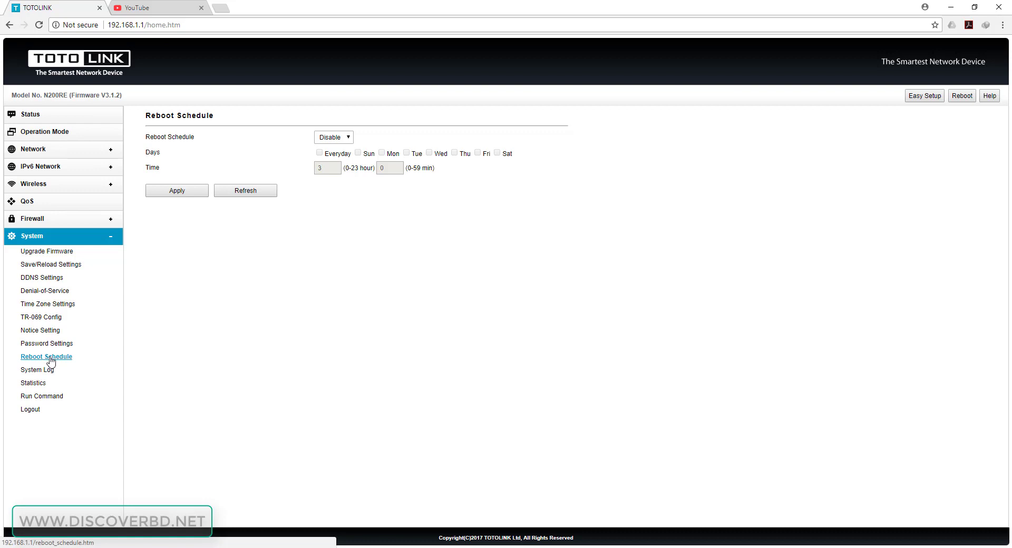
left_click(338, 141)
left_click(333, 154)
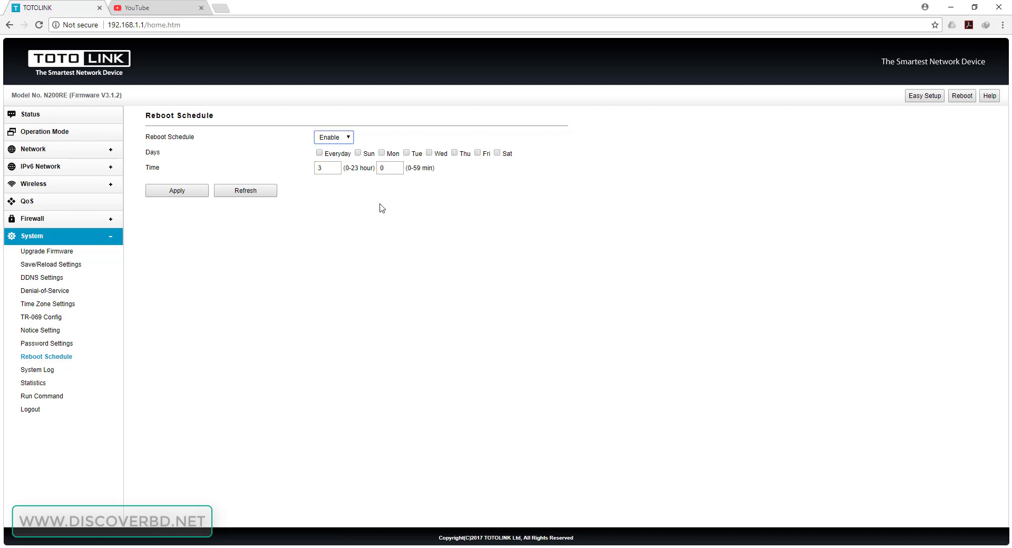
left_click(319, 154)
left_click(242, 193)
left_click(179, 192)
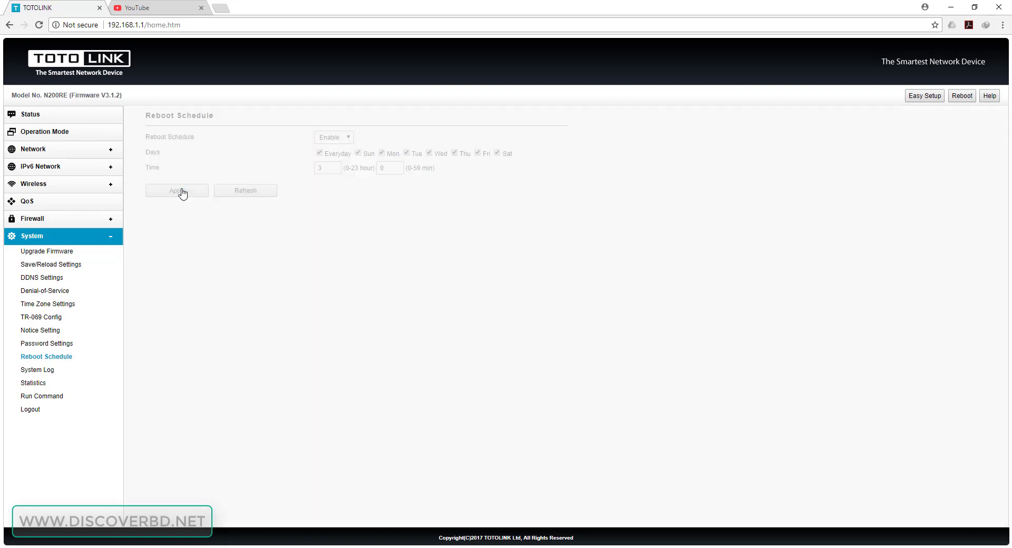